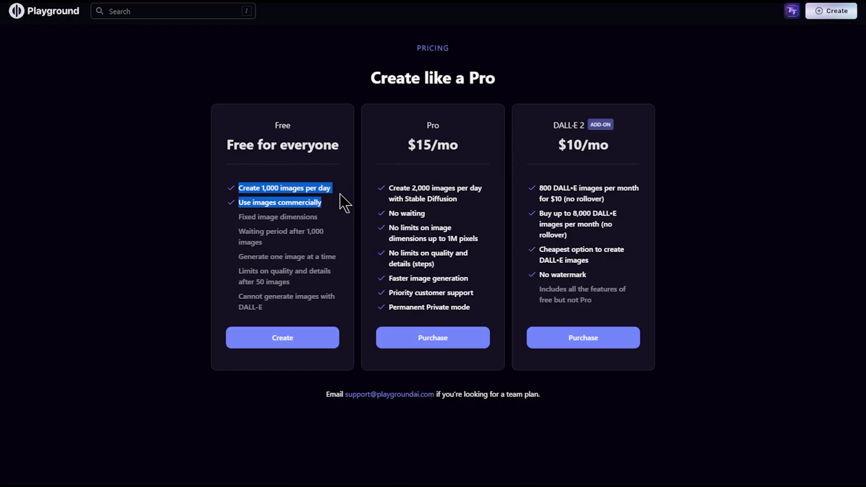
Step: Highlight the Free plan's 'Create 1,000 images per day' and 'Use images commercially' lines
drag(341, 193, 344, 189)
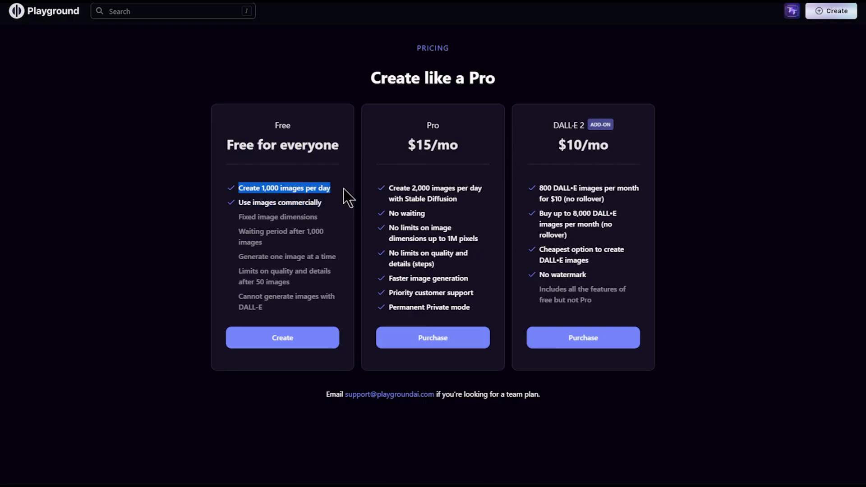
click(345, 197)
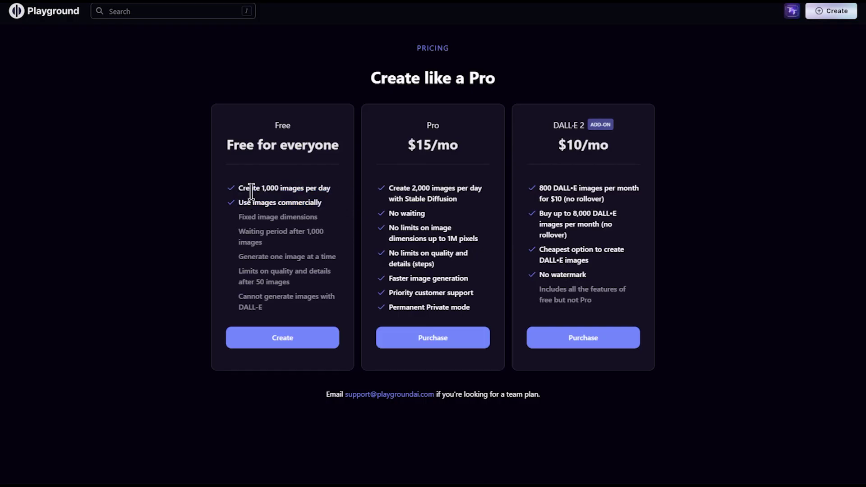
drag(239, 187, 347, 197)
click(340, 192)
drag(239, 202, 323, 202)
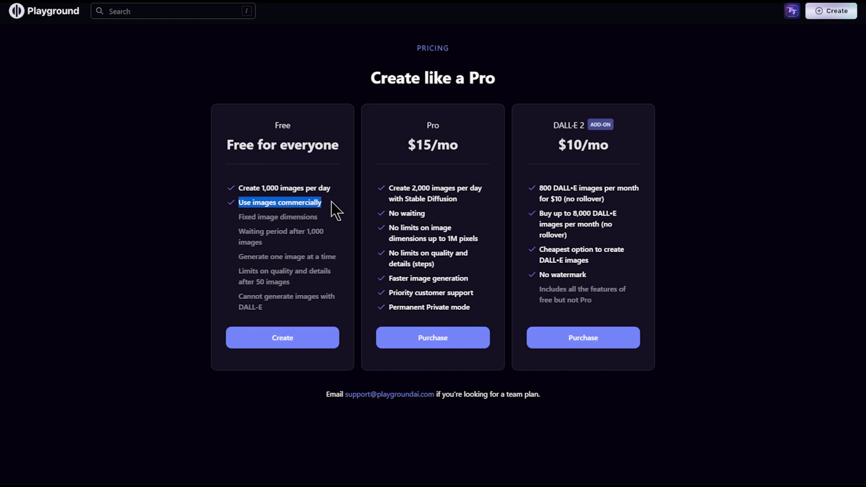
click(334, 209)
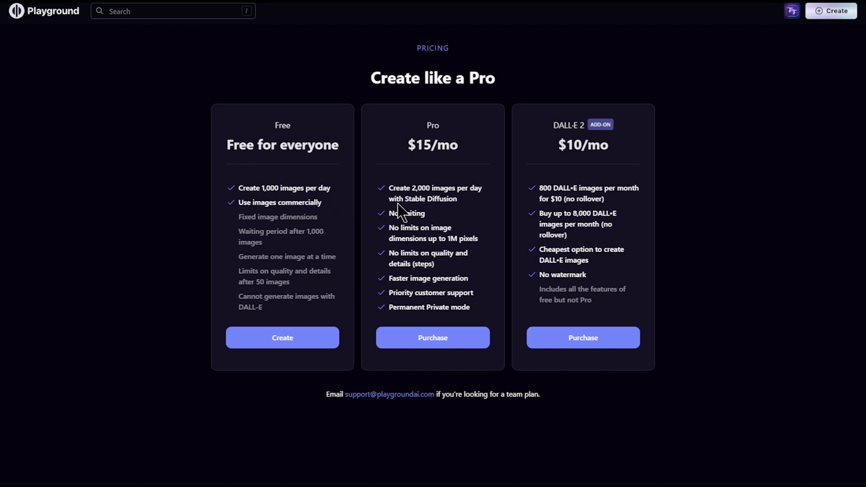
Step: Return to the community gallery and scroll the feed down and back to the top
click(846, 17)
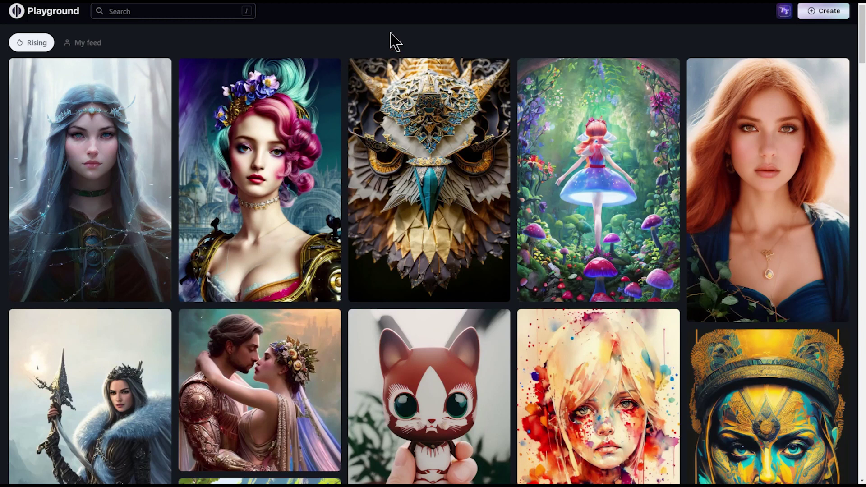
scroll(541, 163, down, 15)
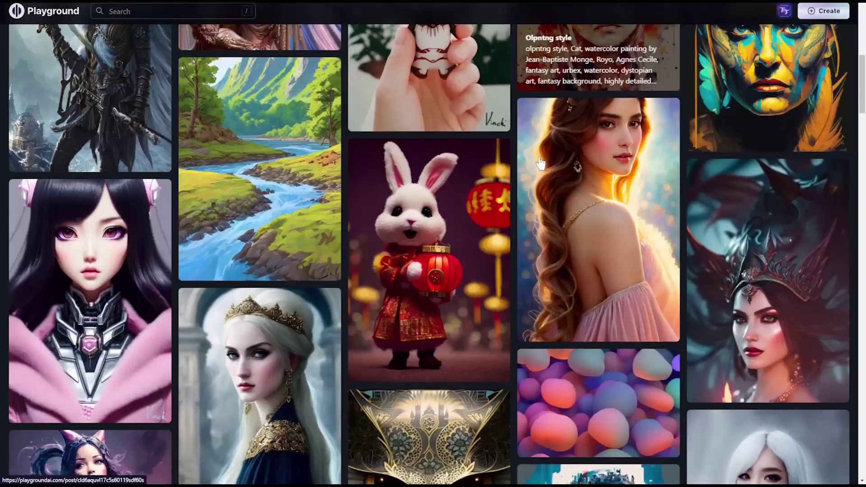
scroll(541, 164, down, 20)
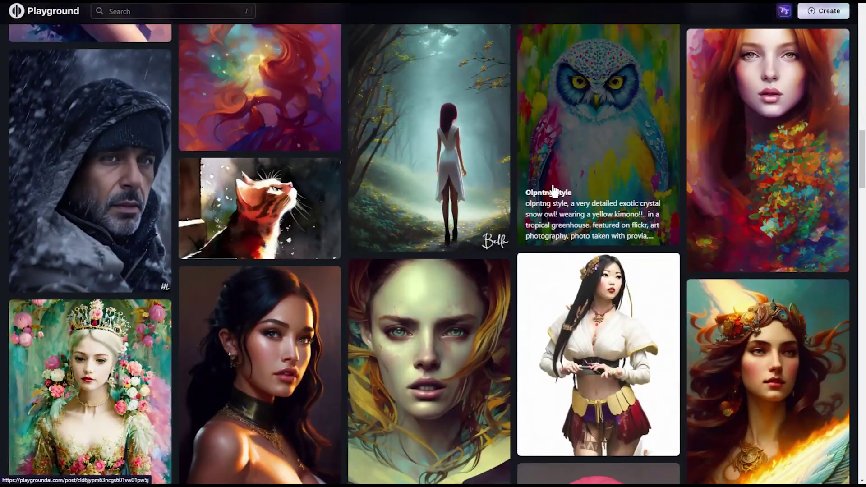
scroll(555, 202, up, 20)
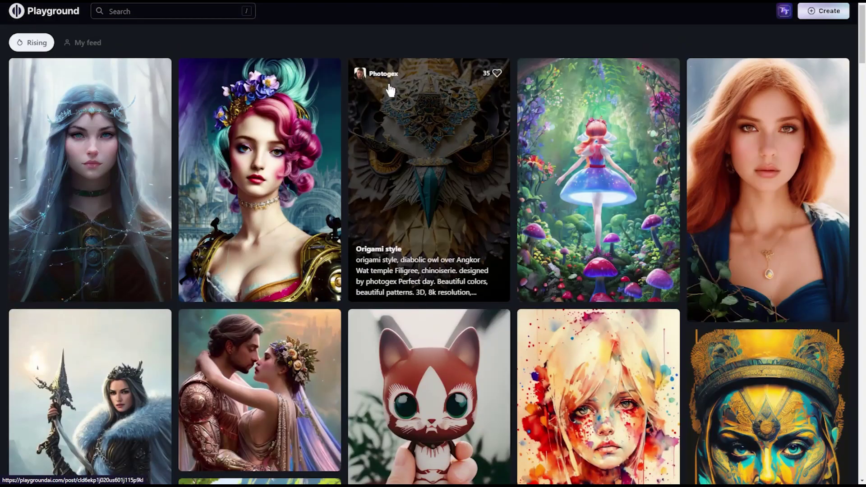
click(786, 13)
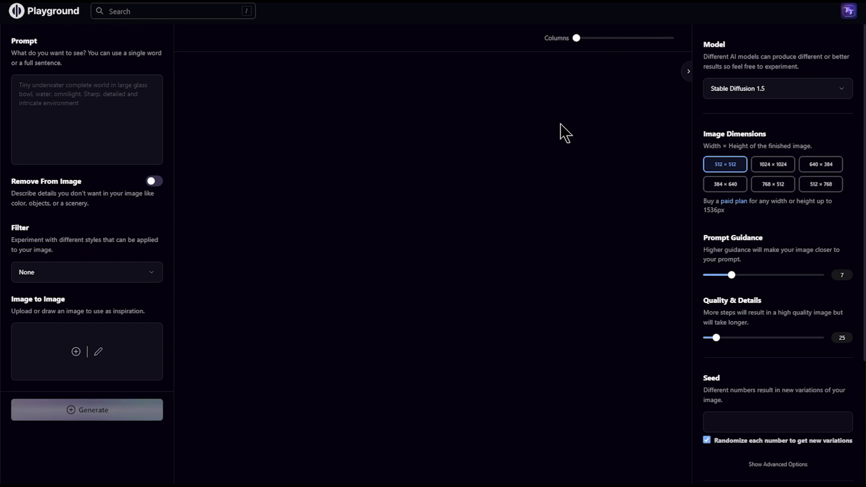
Step: Try switching the model to DALL·E 2 and dismiss the add-on purchase notice
click(801, 86)
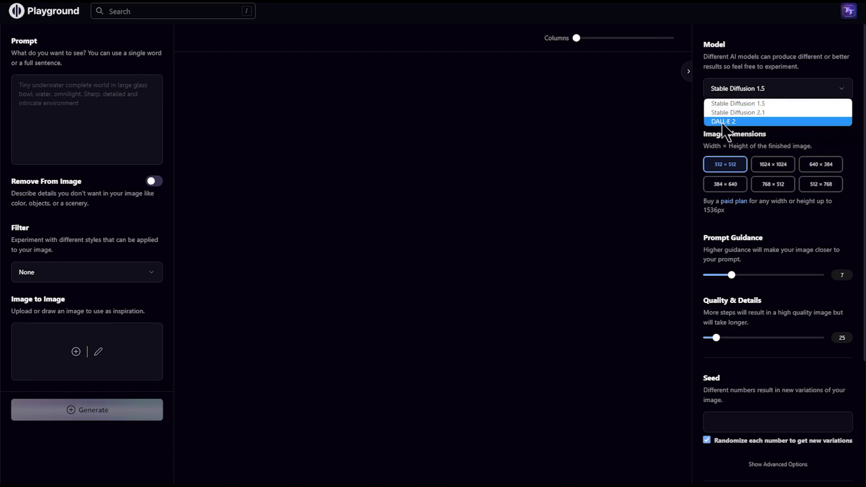
click(738, 121)
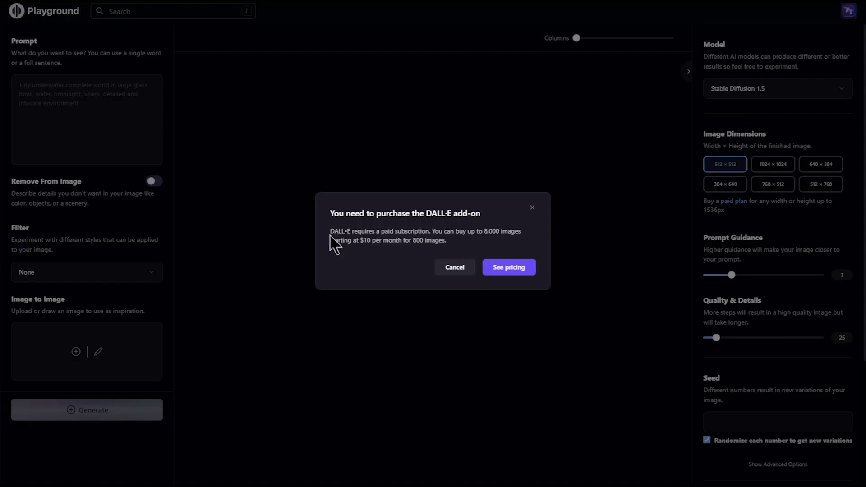
key(Escape)
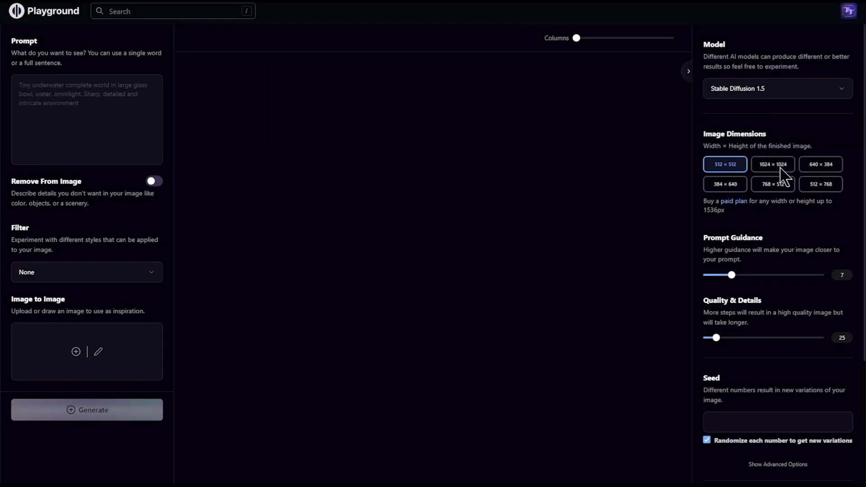
Step: Try the 1024 × 1024, 640 × 384, 384 × 640, 768 × 512 and 512 × 768 sizes
click(780, 167)
click(821, 167)
click(731, 186)
click(778, 185)
click(814, 188)
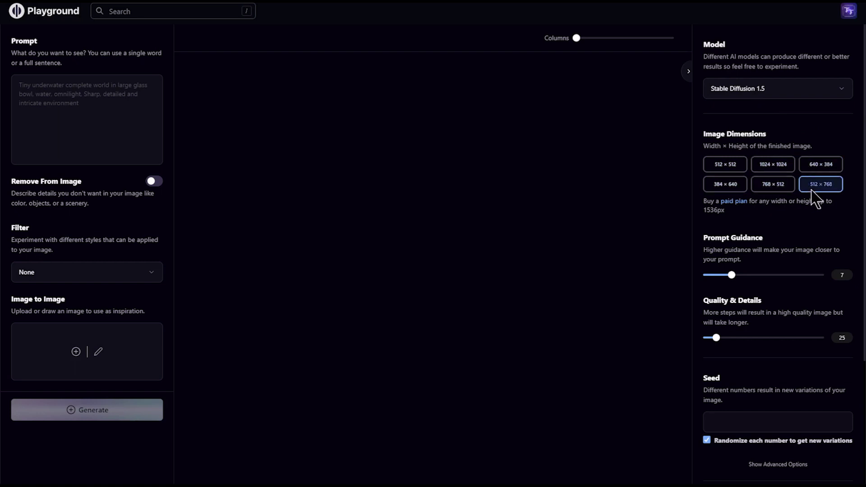
Step: Switch the model to Stable Diffusion 2.1
click(773, 97)
click(773, 121)
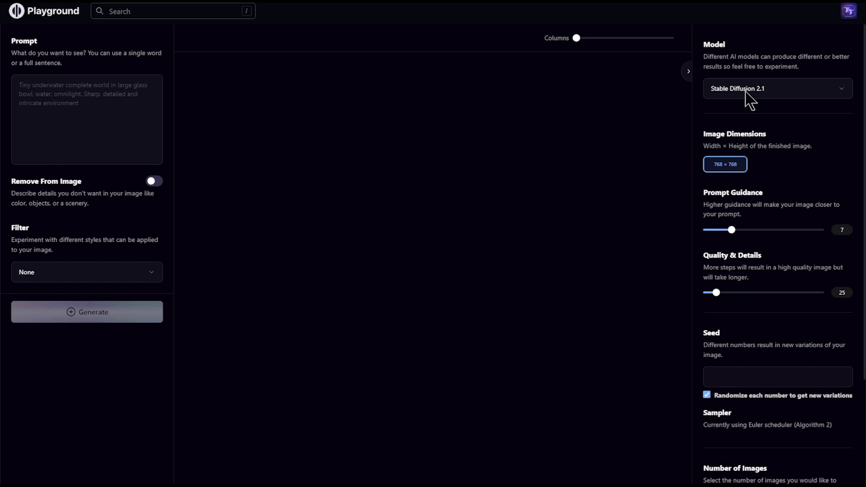
click(95, 147)
Step: Privately generate 'A steampunk cat, anime style, 2d render', excluding blur, mutilation and extra limbs
text(A steampunk cat, anime style)
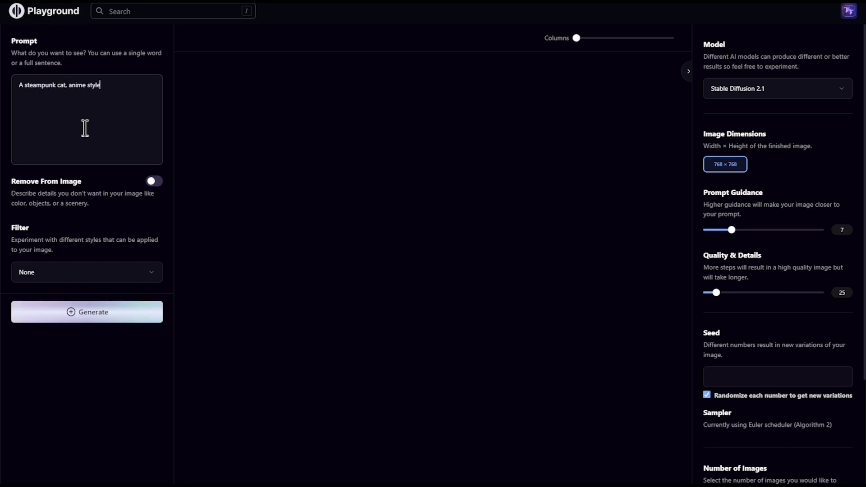
click(154, 182)
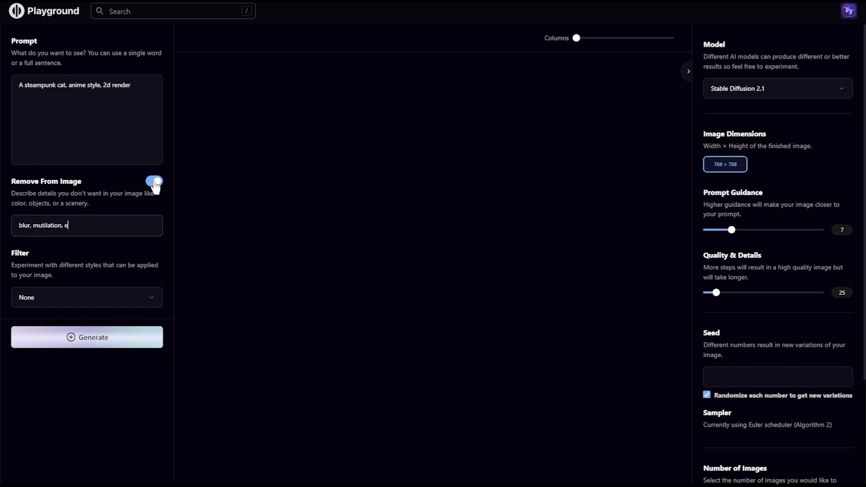
scroll(808, 329, down, 3)
click(837, 377)
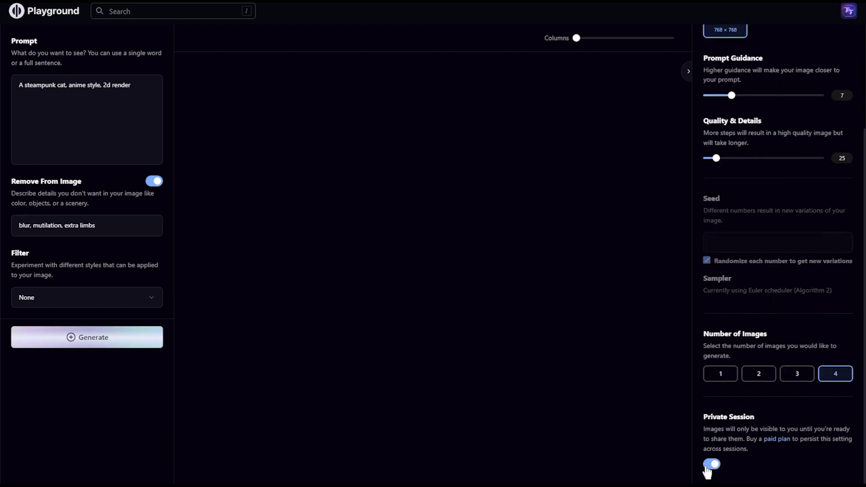
scroll(749, 448, up, 3)
click(85, 339)
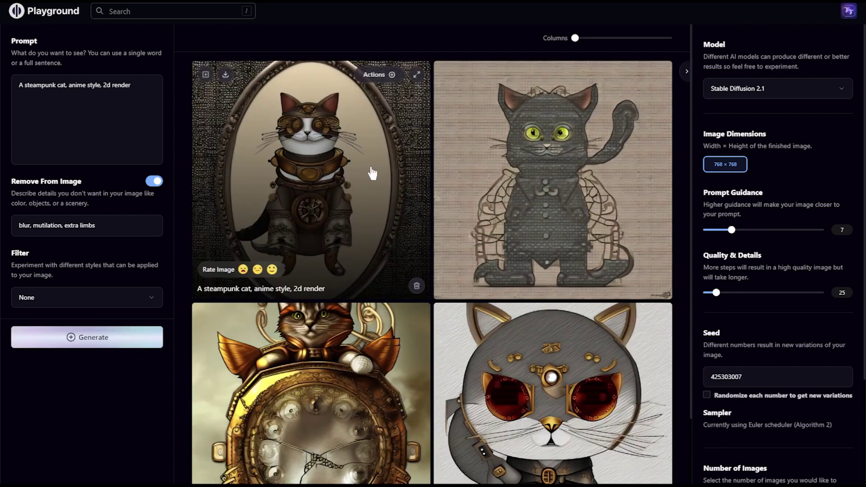
Step: View the first cat image full screen, then privately regenerate the waterfall prompt images
click(375, 76)
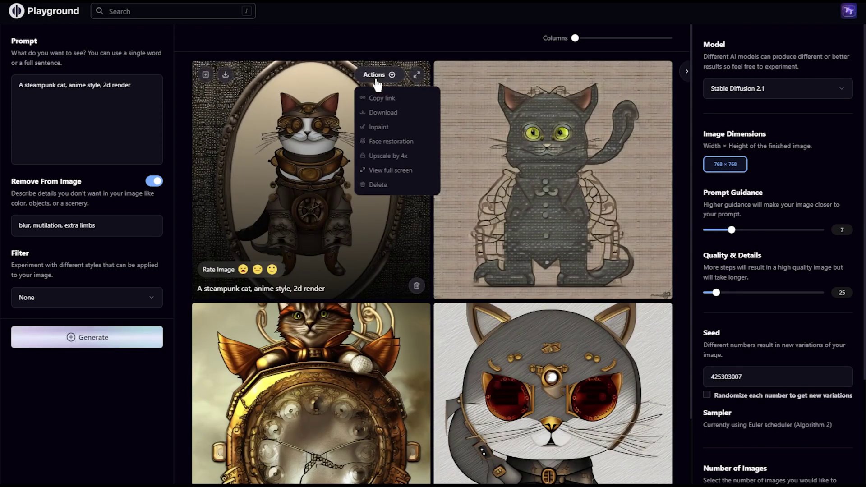
click(387, 171)
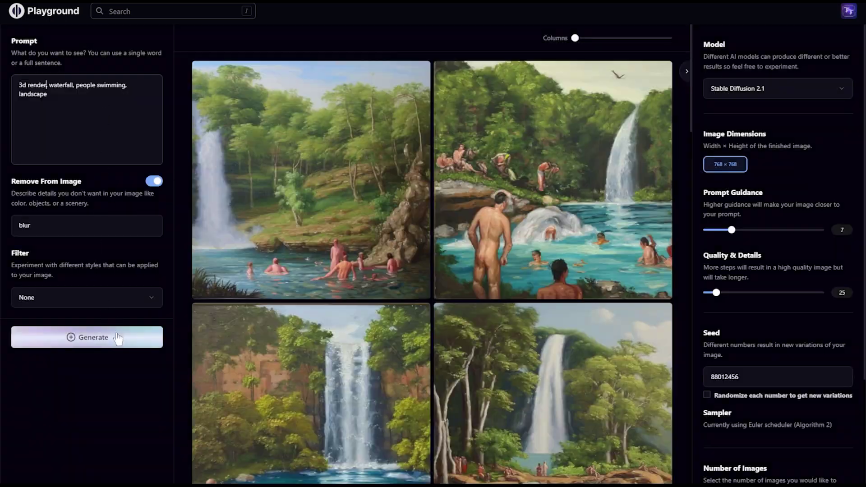
scroll(768, 359, down, 3)
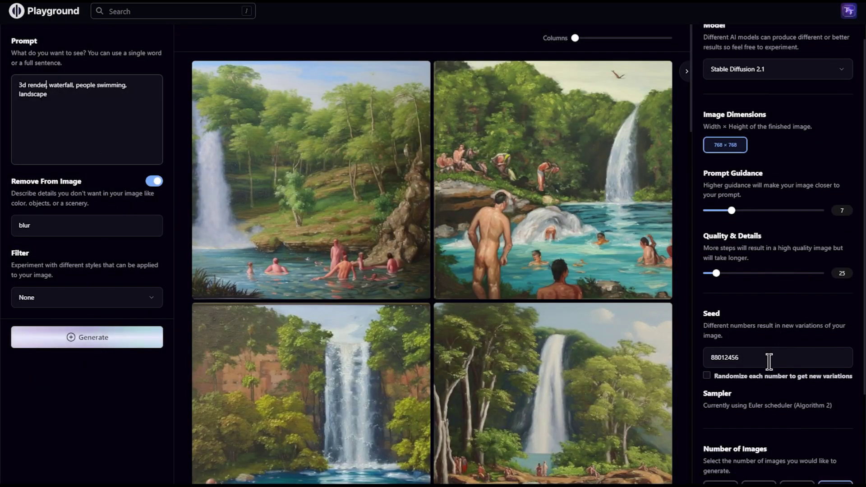
click(711, 465)
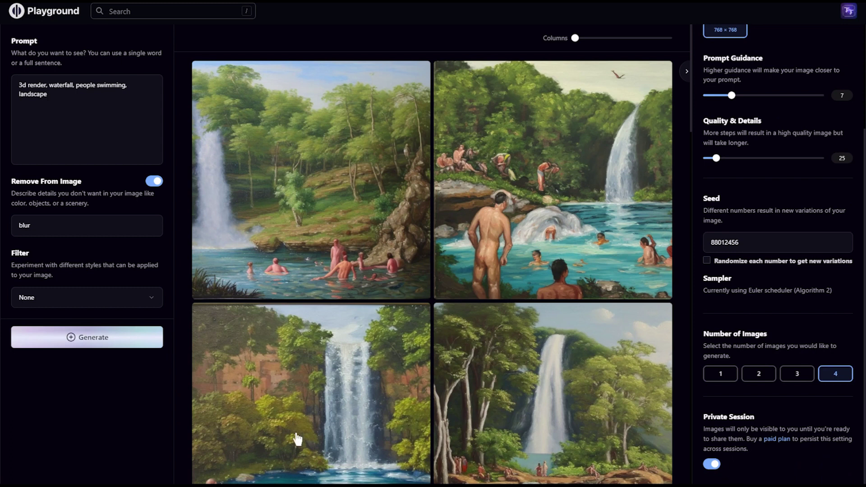
click(109, 342)
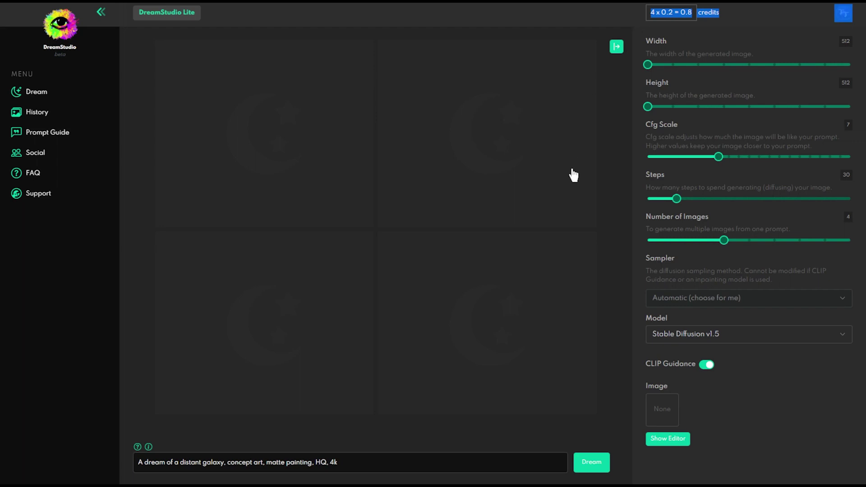
Step: Choose the Stable Diffusion v2.1-768 model in DreamStudio
click(706, 300)
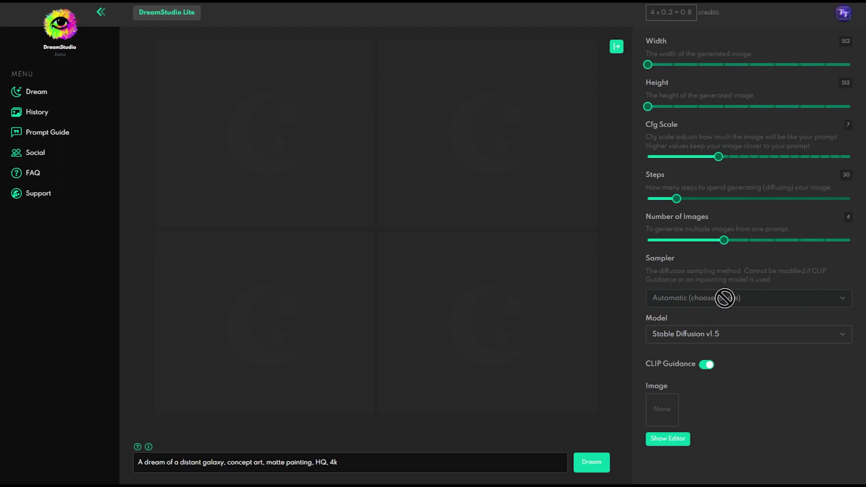
click(739, 334)
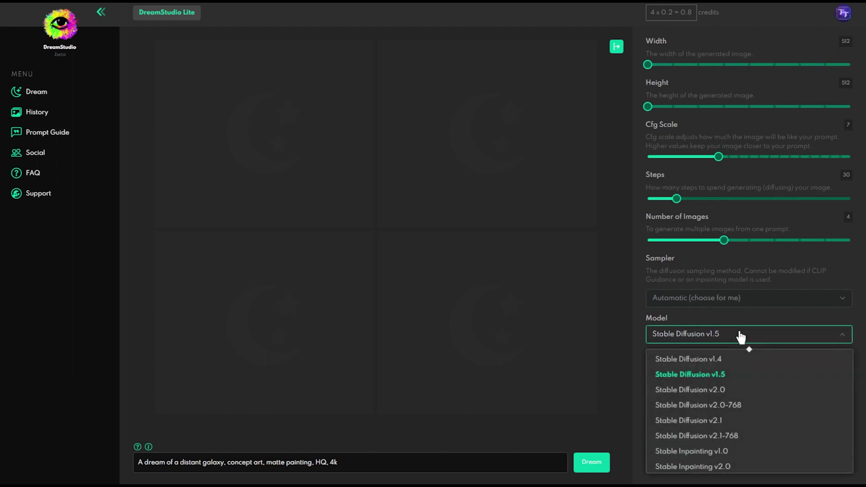
scroll(742, 379, down, 1)
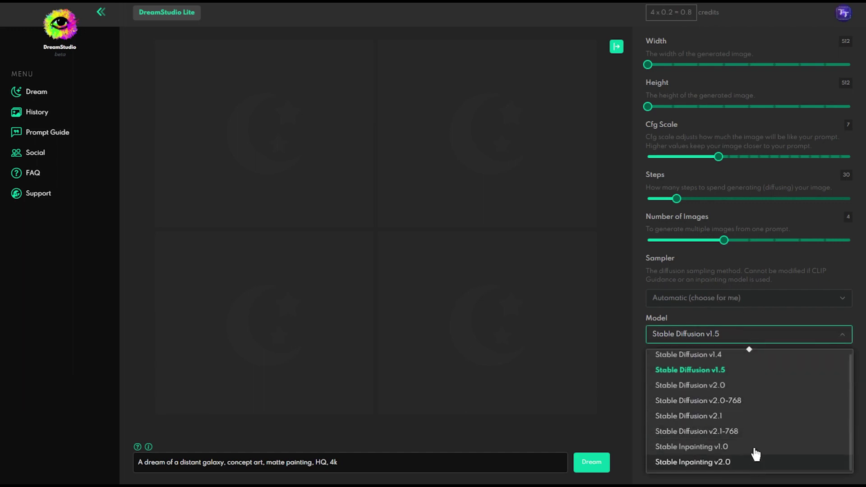
scroll(750, 369, up, 1)
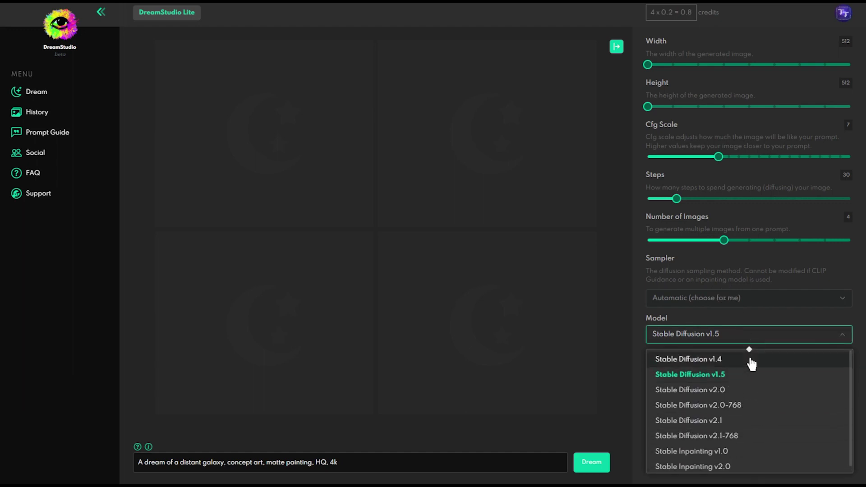
click(754, 436)
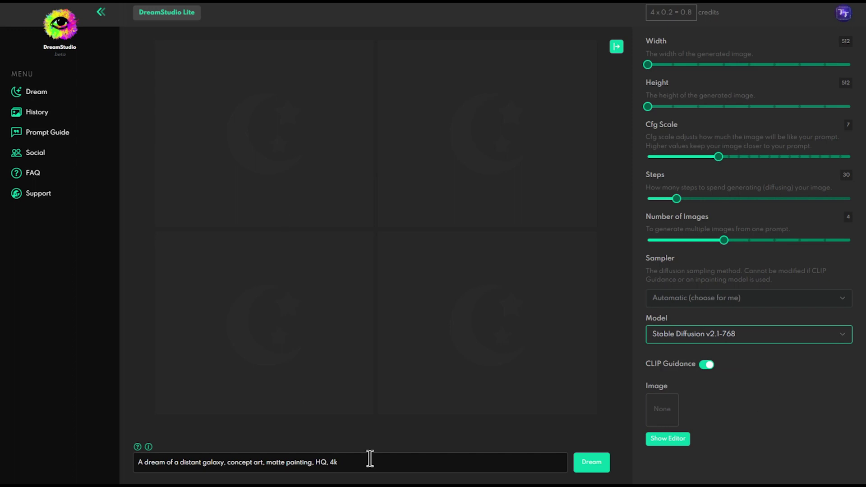
Step: Dream steampunk cat images, then drop 'anime style' and regenerate 'A steampunk cat, 2d render, HQ, 4k'
triple_click(387, 459)
drag(314, 460, 157, 460)
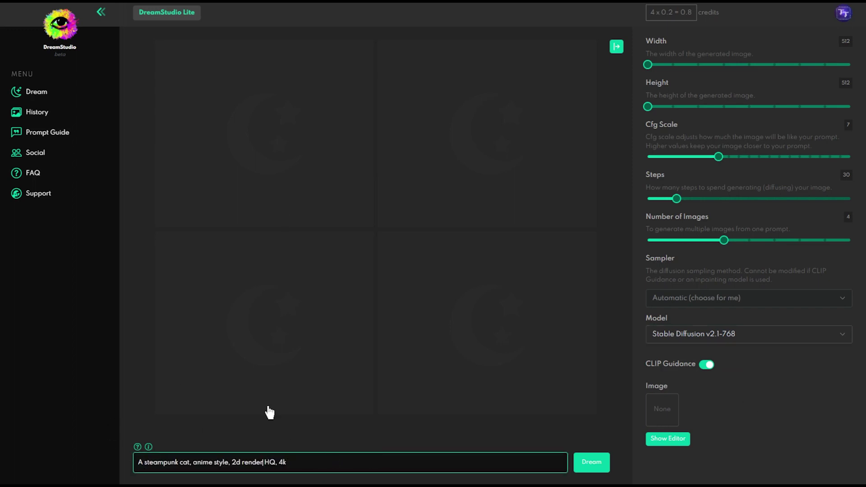
click(591, 461)
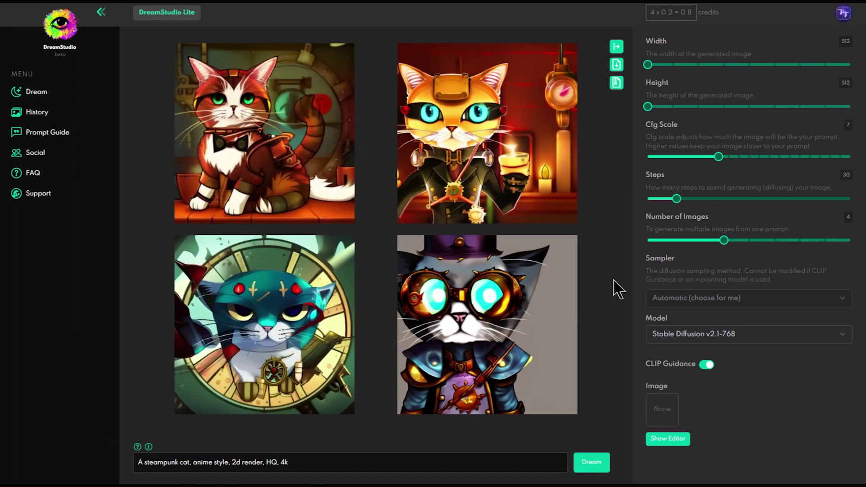
drag(230, 462, 194, 462)
key(BackSpace)
click(591, 462)
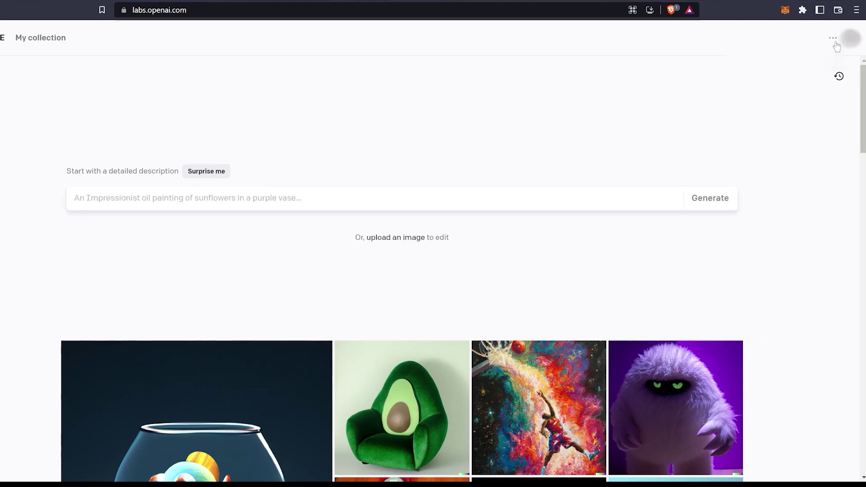
Step: Generate images for the random prompt 'an astronaut lounging in a tropical resort in space, vaporwave'
click(851, 38)
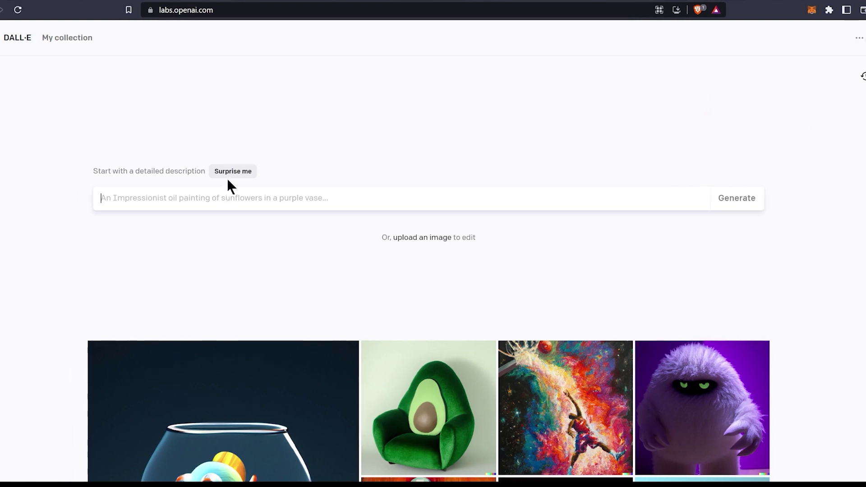
click(253, 177)
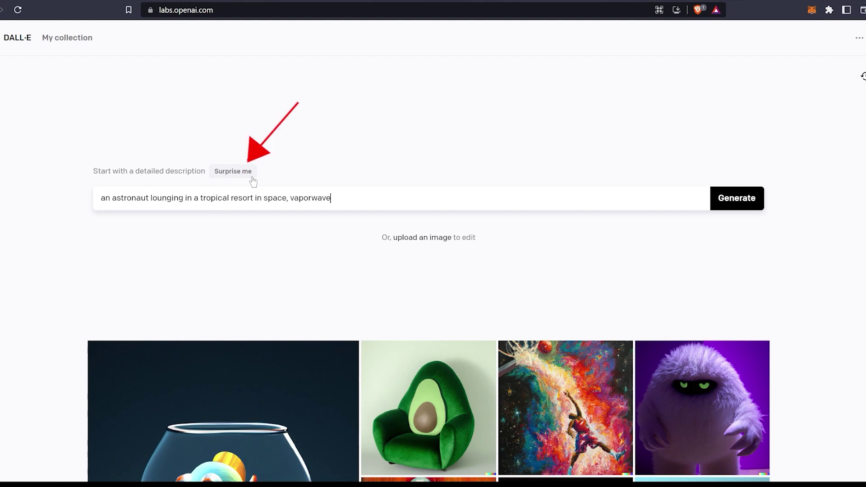
click(741, 201)
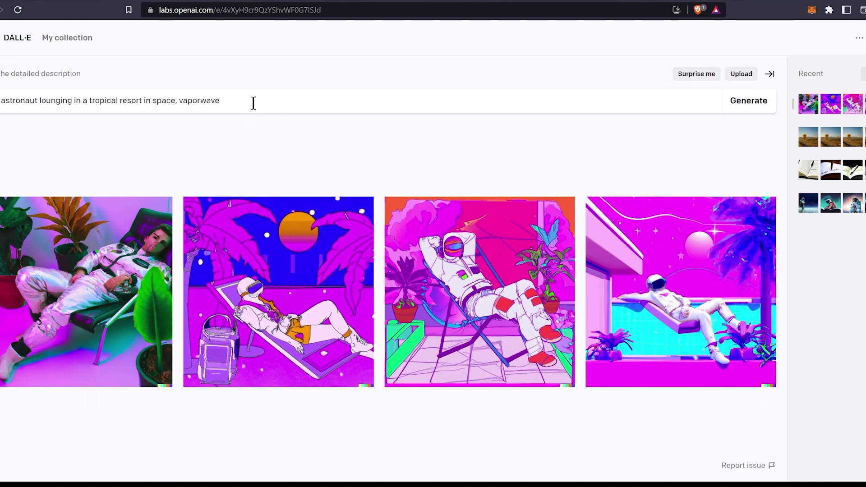
Step: Replace 'vaporwave' with 'oil painting', generate, and open the third image with two palm trees
double_click(207, 101)
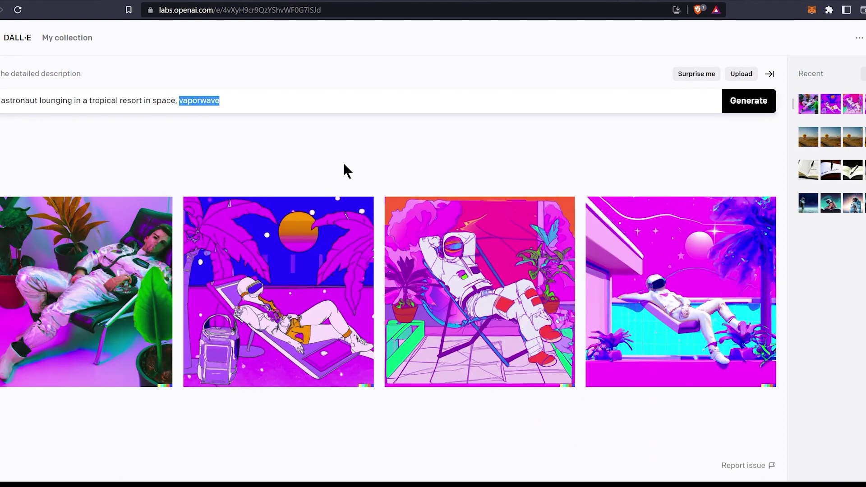
text(oil painting)
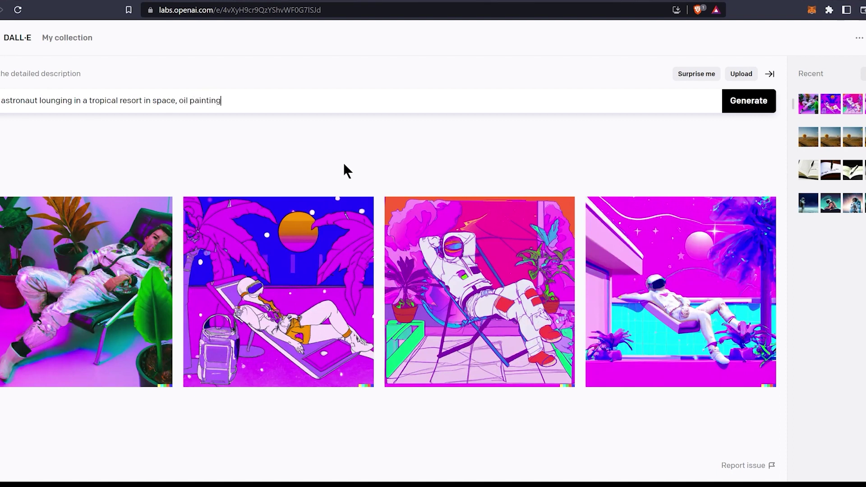
click(762, 100)
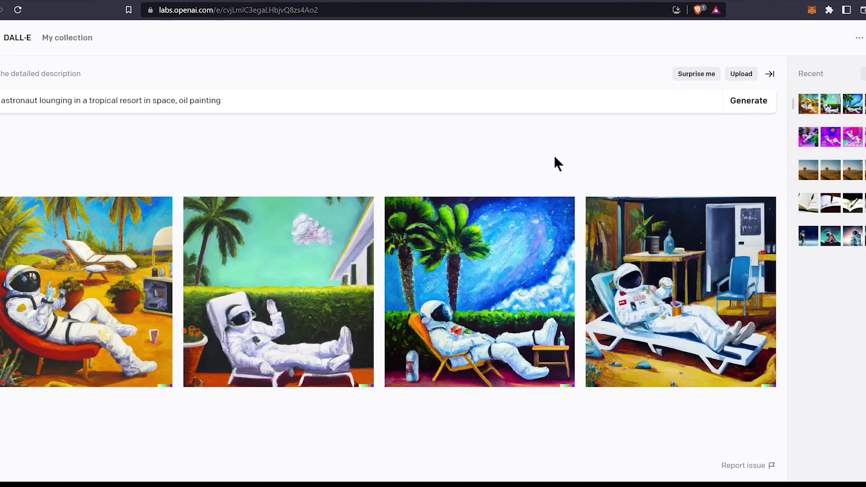
click(499, 316)
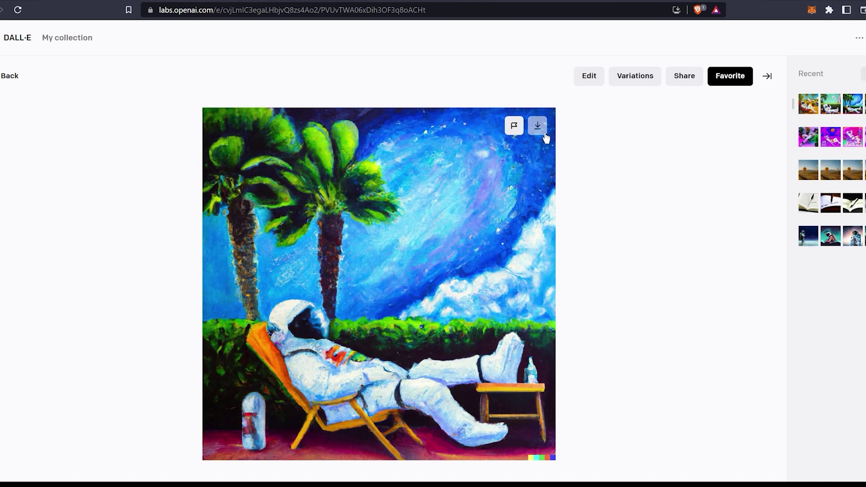
Step: Outpaint a frame right of the astronaut painting and accept the planet-dome and empty-chair extension
click(591, 82)
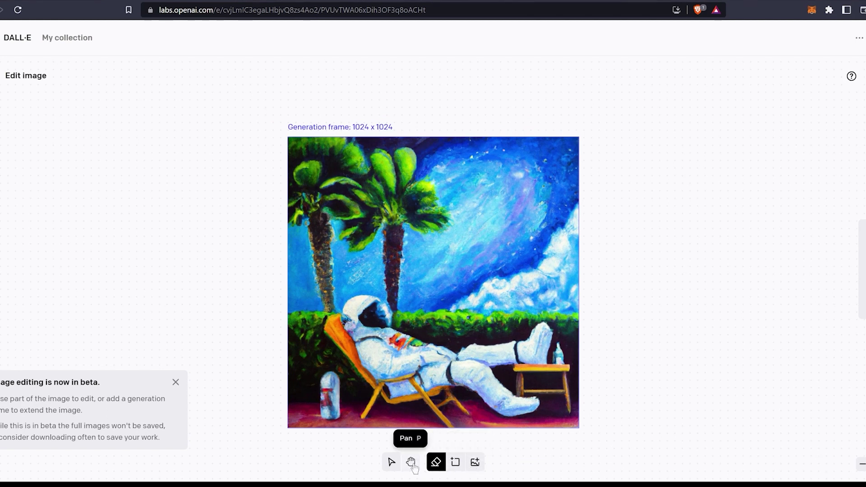
click(456, 462)
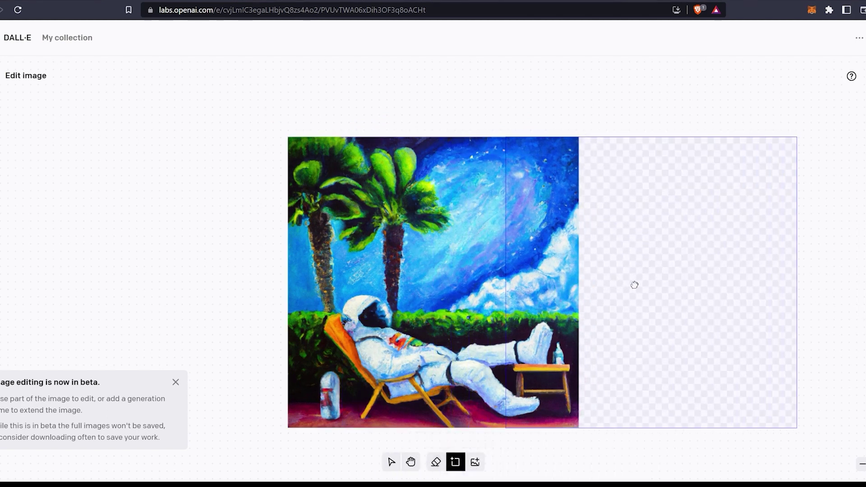
click(692, 286)
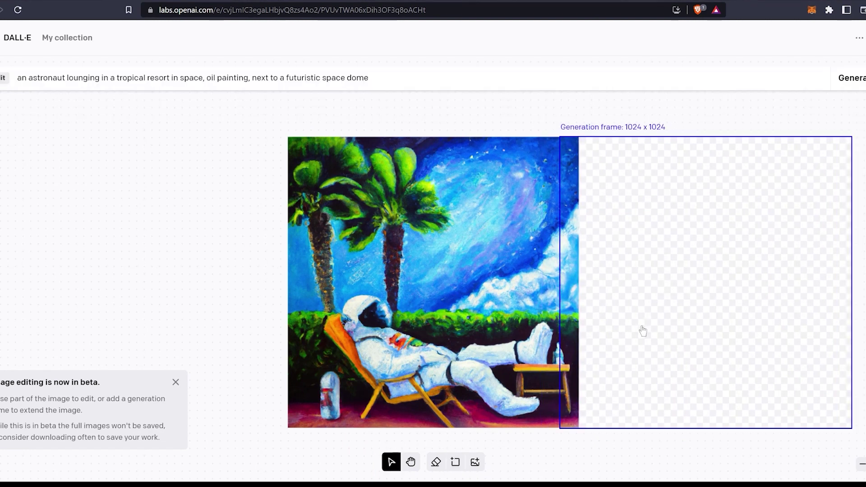
key(Return)
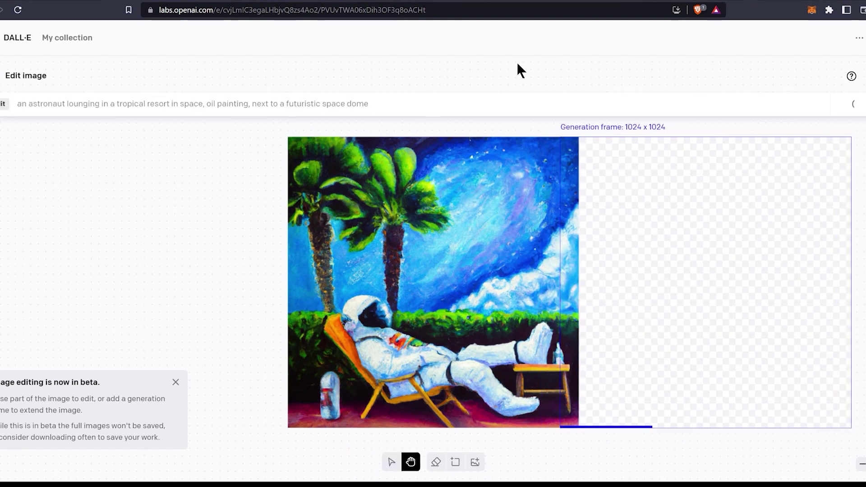
click(695, 437)
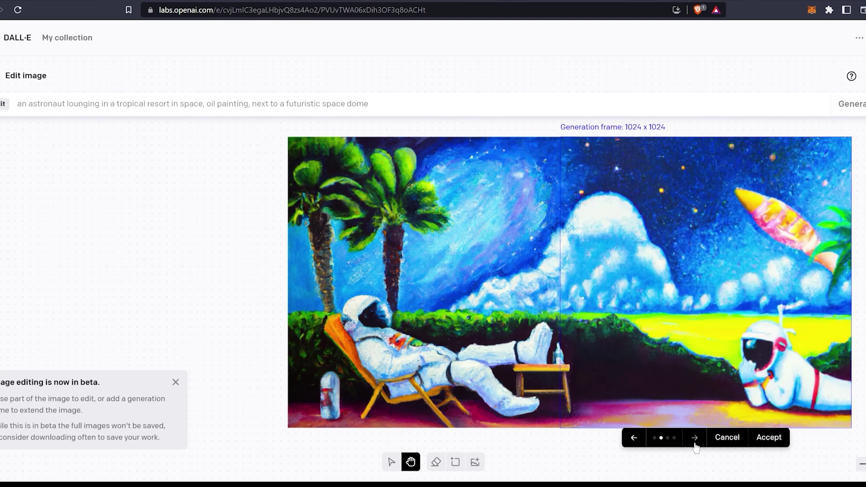
click(695, 437)
click(695, 437)
click(768, 437)
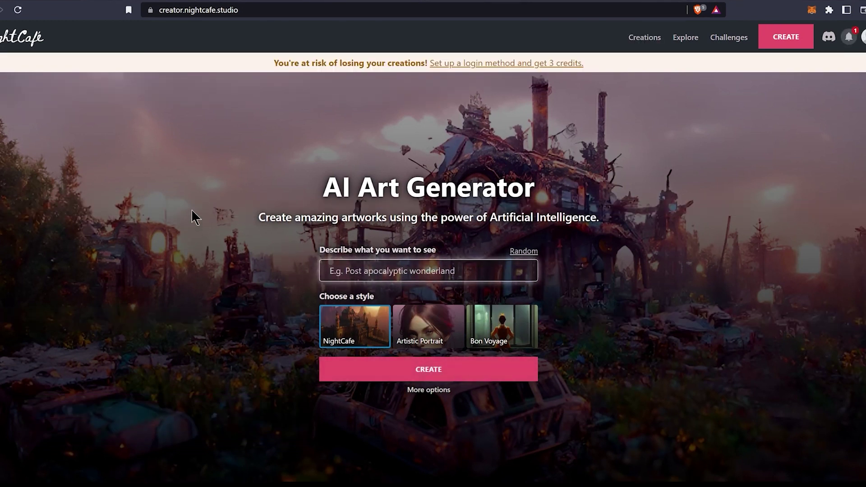
Step: Check the remaining credits, then open NightCafe's full text-to-image creator with more options
click(862, 37)
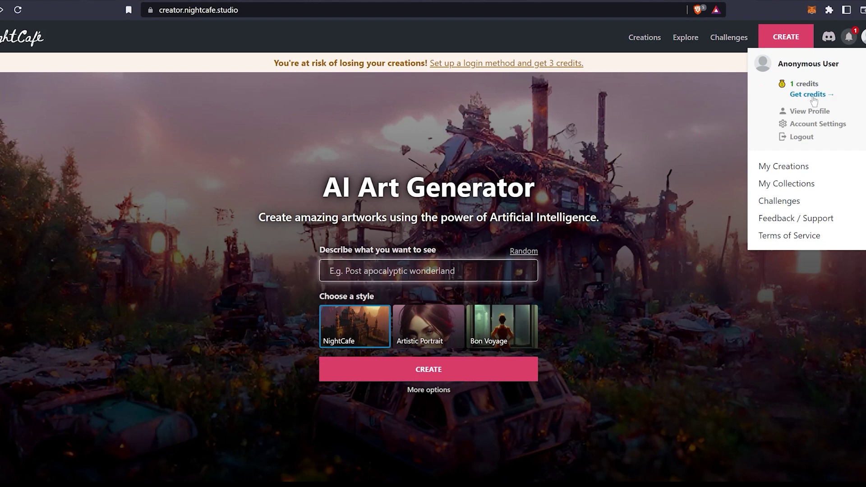
click(358, 272)
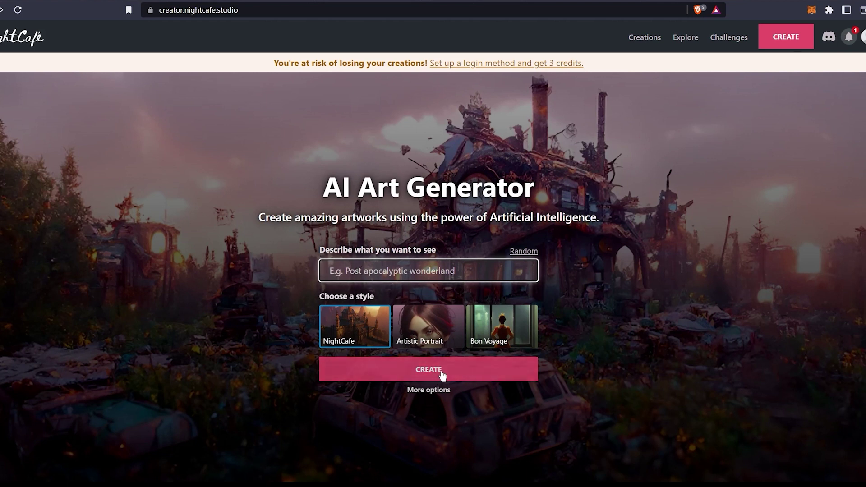
click(428, 391)
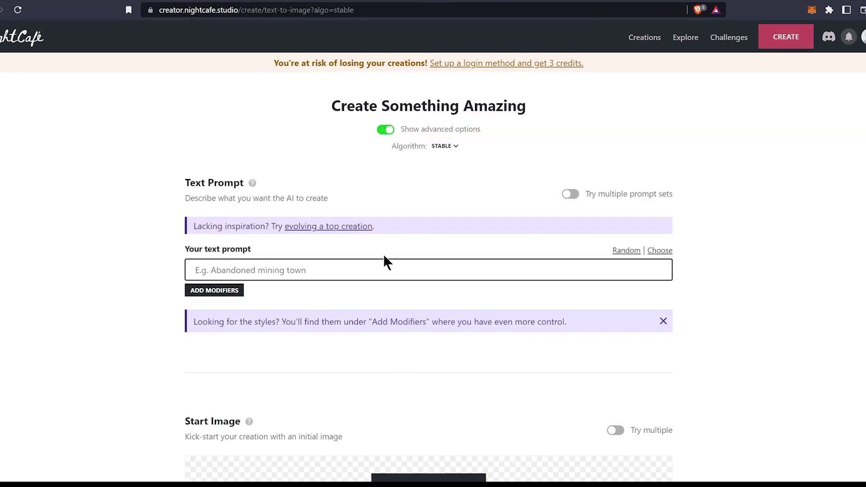
Step: Cycle random prompt ideas until 'The entrance to Hell, where God is waiting' appears
click(627, 253)
click(623, 252)
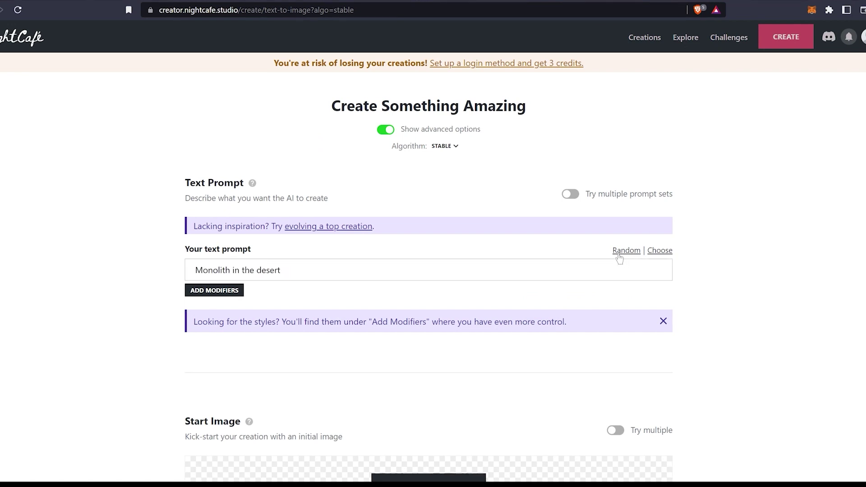
click(621, 252)
click(620, 252)
click(619, 255)
click(620, 256)
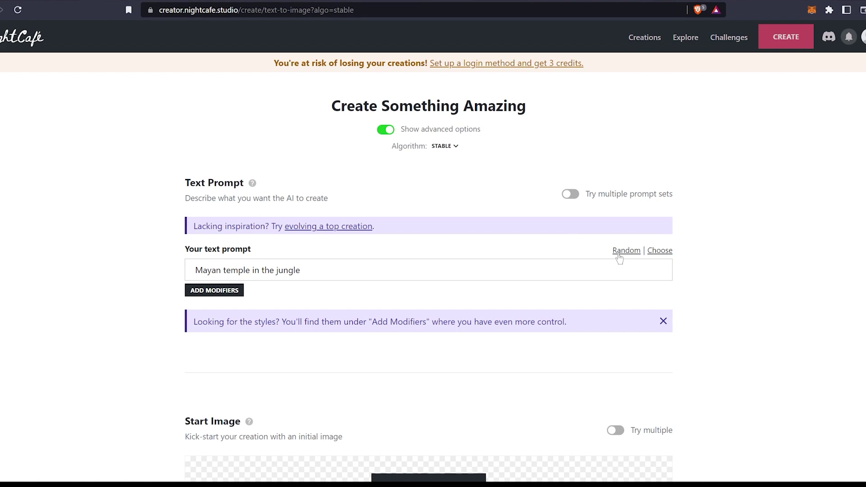
click(620, 255)
click(313, 270)
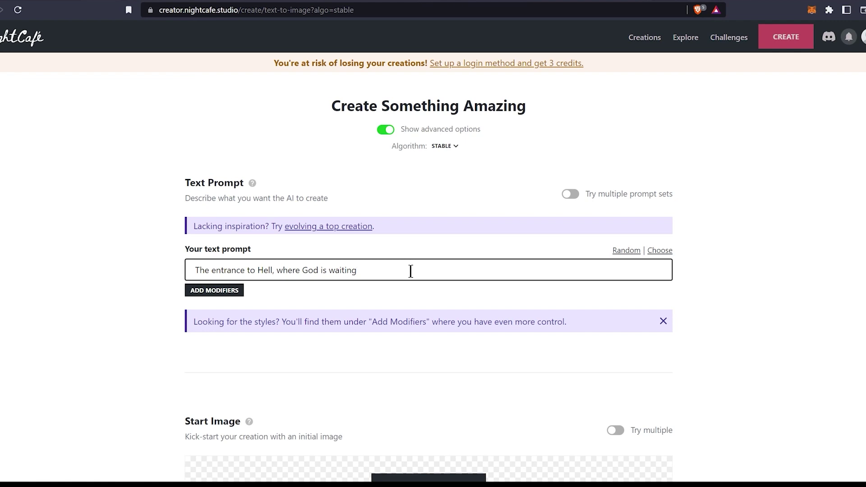
Step: Add the Dark Fantasy modifier preset and generate Thumbnail images for 1 credit
click(217, 292)
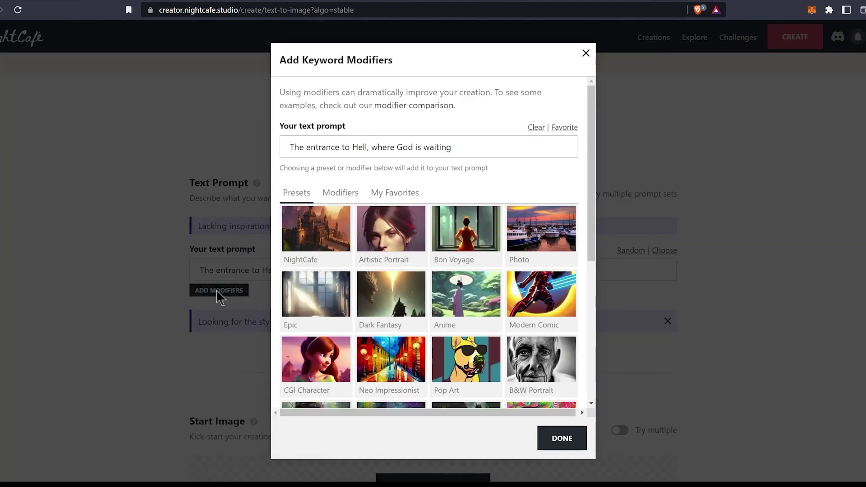
click(398, 293)
click(553, 440)
scroll(518, 315, down, 10)
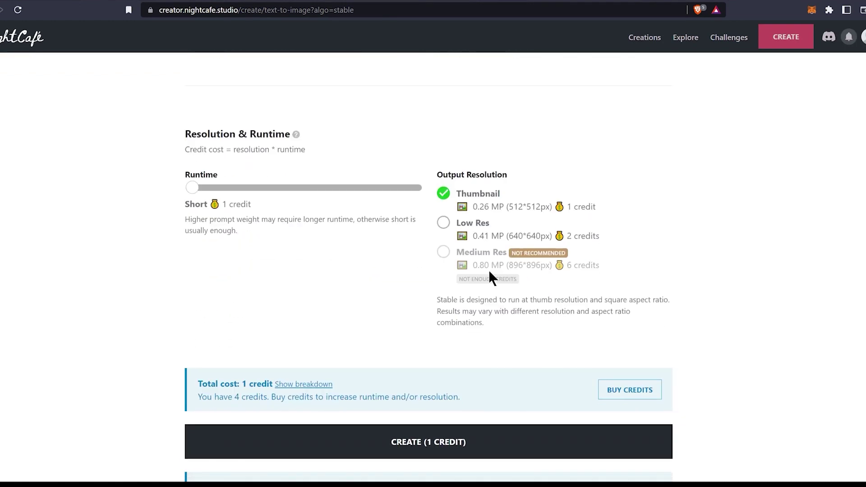
scroll(386, 353, down, 2)
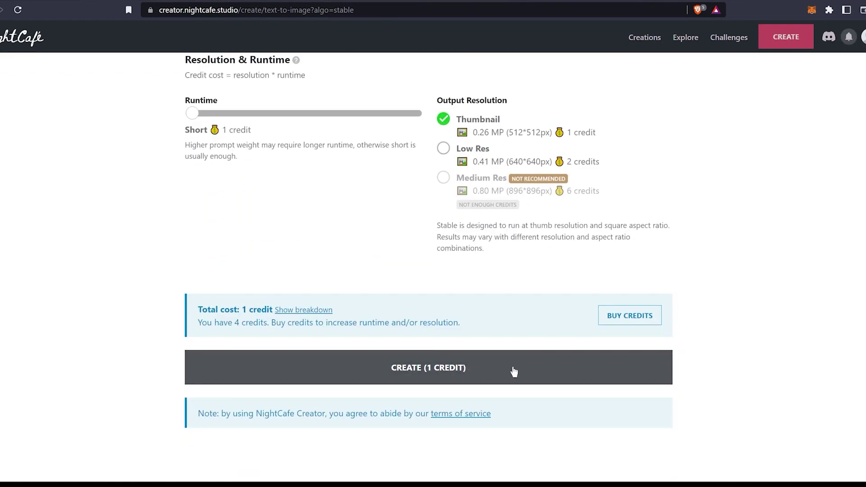
click(512, 369)
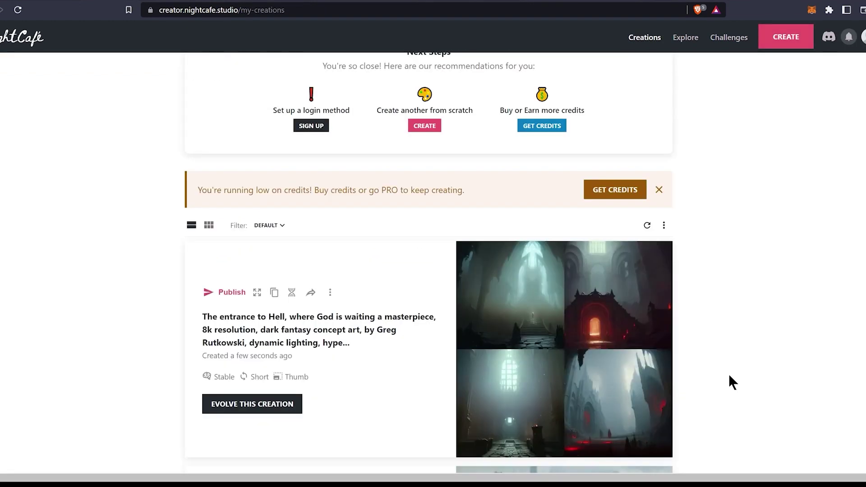
Step: Open the finished misty Hell-entrance creation on its own page and scroll through it
mouse_move(603, 355)
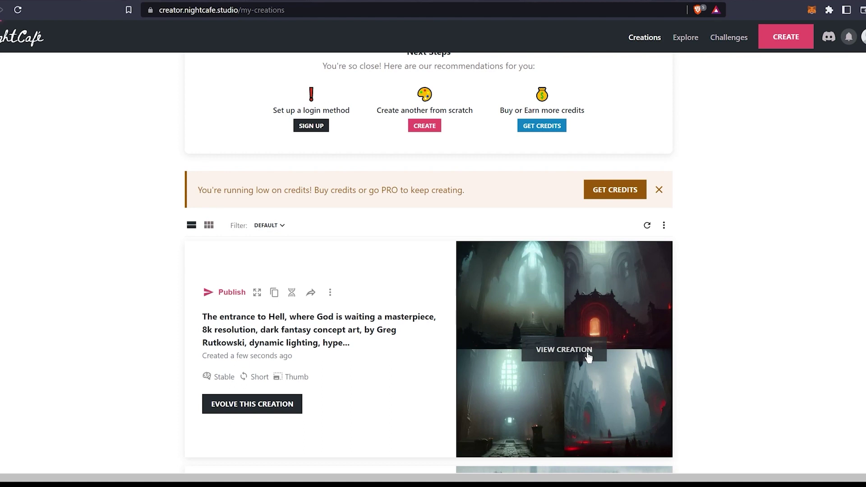
click(588, 357)
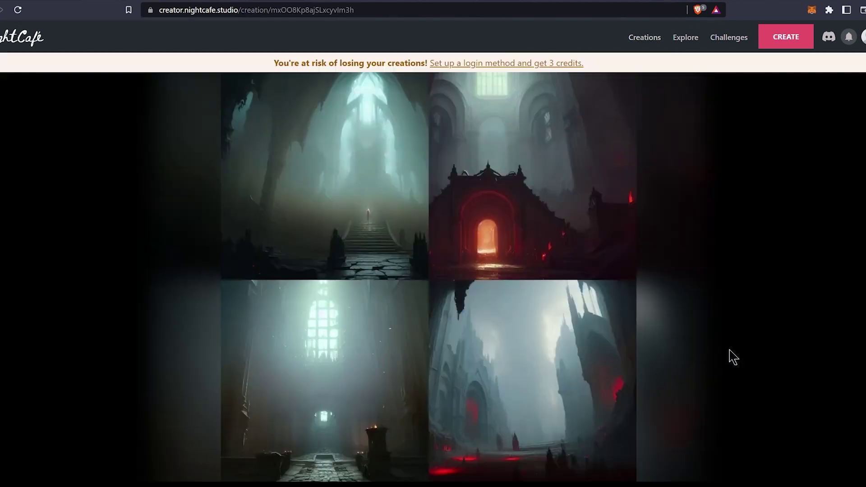
scroll(713, 319, down, 5)
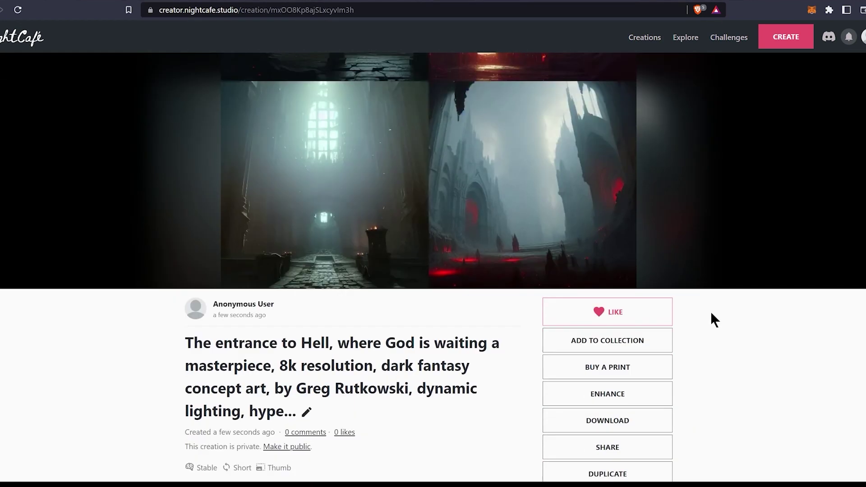
scroll(712, 313, down, 3)
scroll(711, 313, up, 3)
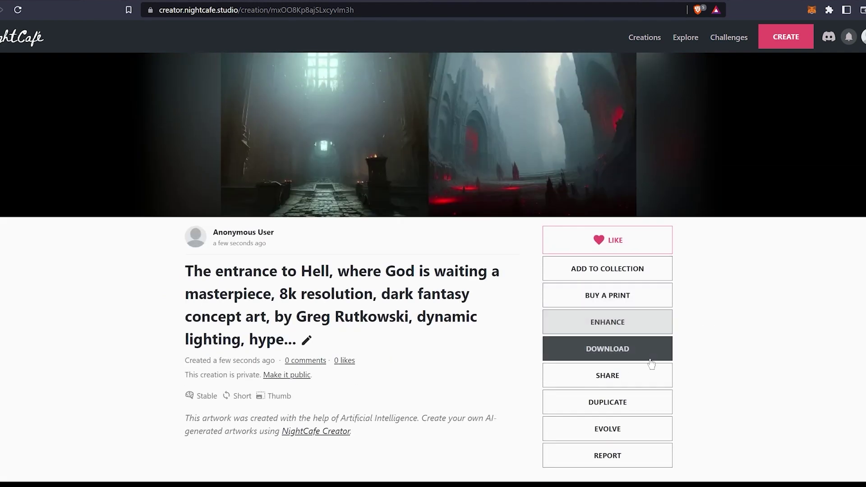
scroll(713, 400, down, 5)
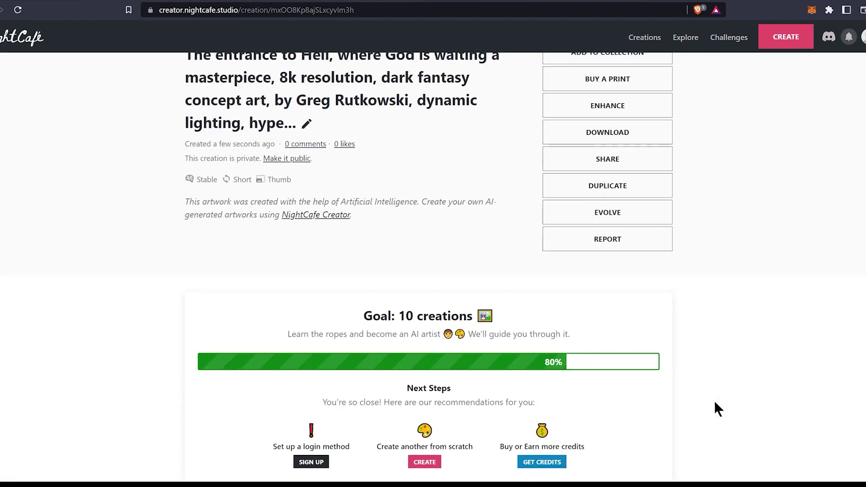
scroll(715, 403, up, 8)
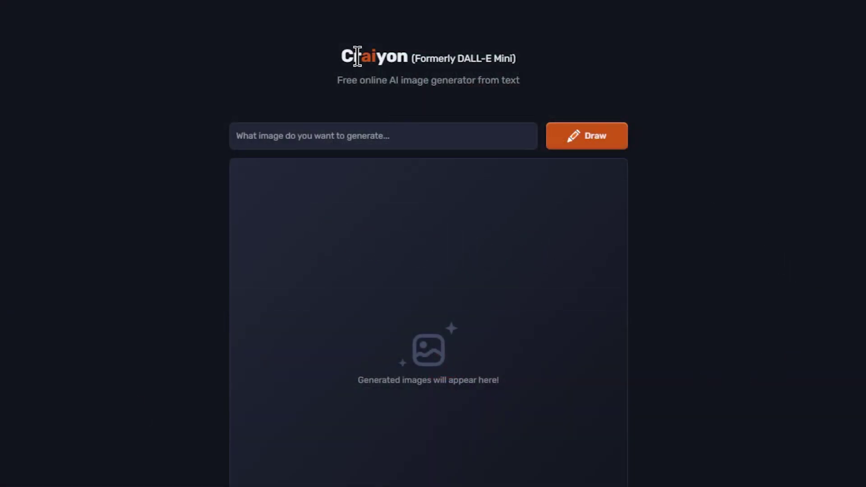
drag(345, 57, 524, 66)
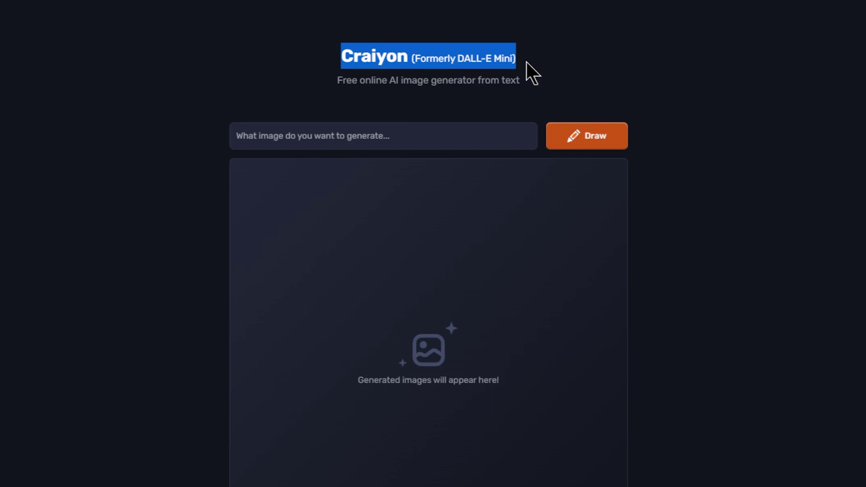
click(706, 149)
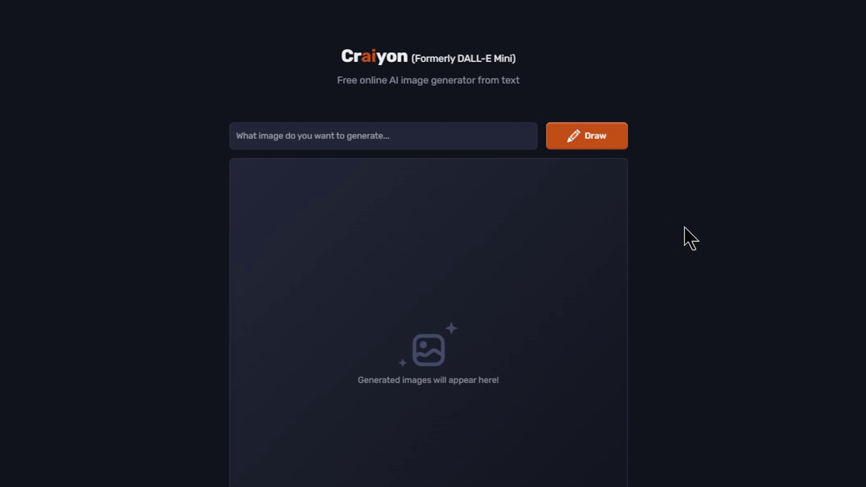
scroll(683, 227, down, 3)
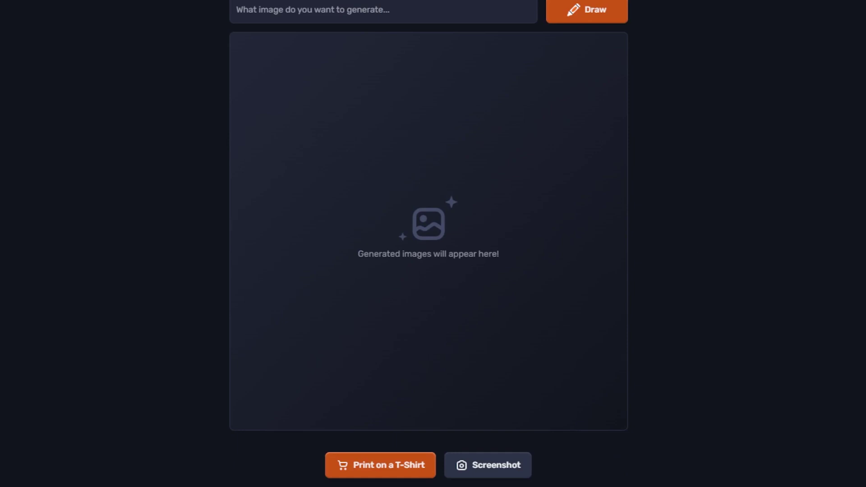
scroll(394, 315, up, 2)
scroll(395, 315, down, 1)
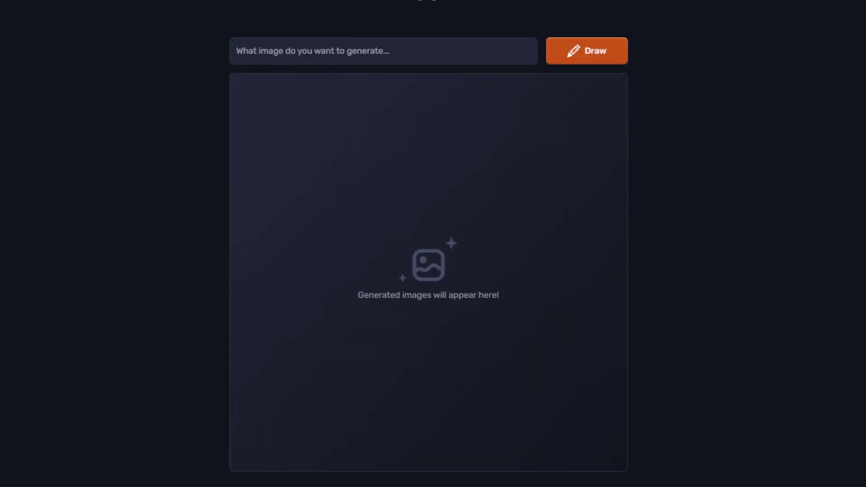
click(334, 57)
Step: Generate nine images for 'an orange in desert' and preview two of the results
text(an orange in desert)
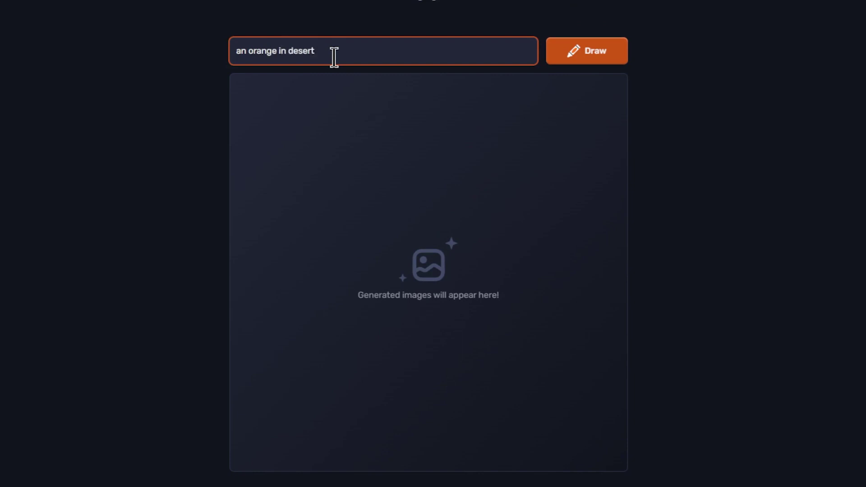
key(Return)
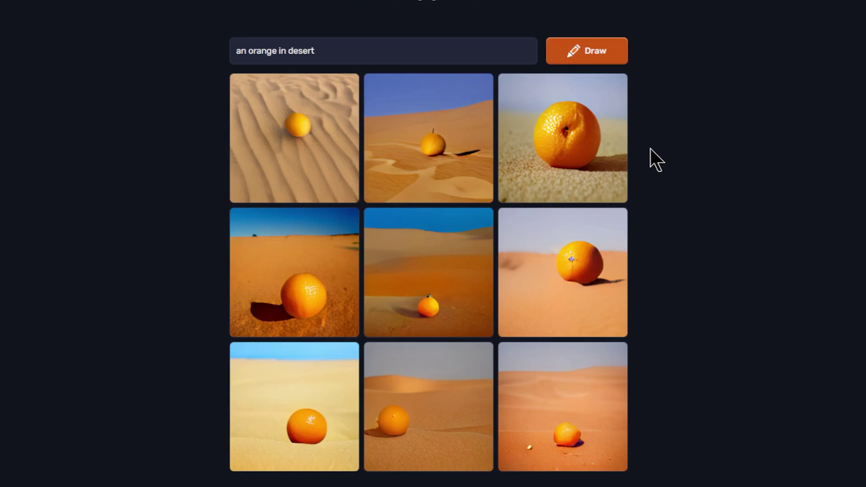
click(566, 297)
click(605, 95)
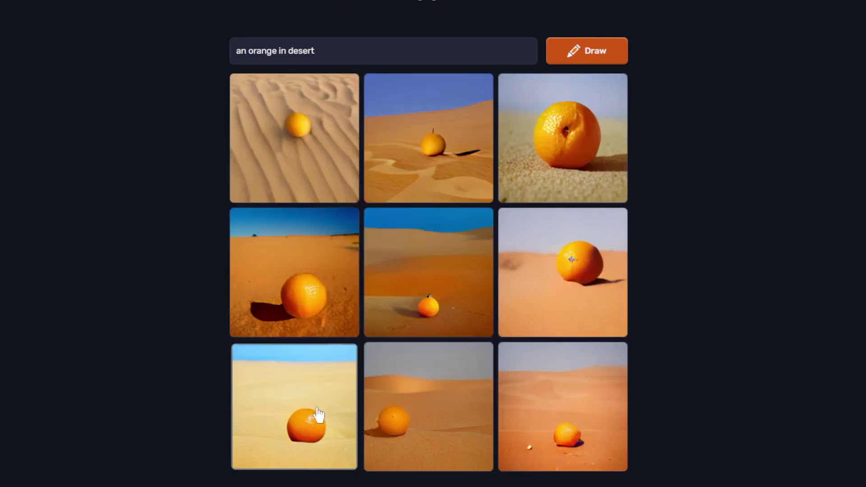
click(316, 259)
click(605, 96)
Step: Preview the top-left orange image, then revise the prompt to 'an ape looking at an orange in desert'
click(316, 149)
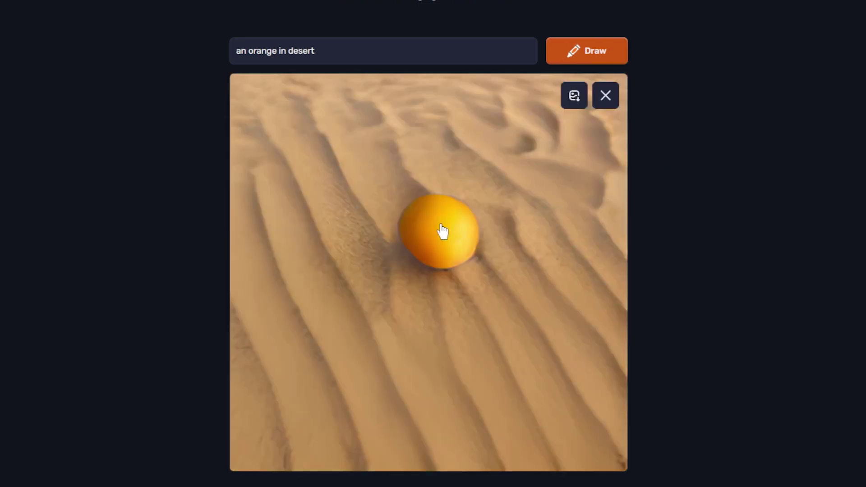
click(605, 96)
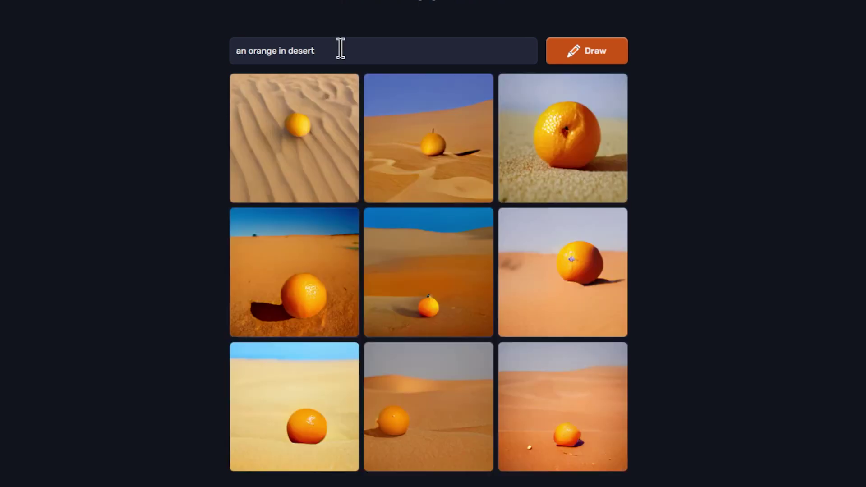
click(248, 50)
text(ape looking at an)
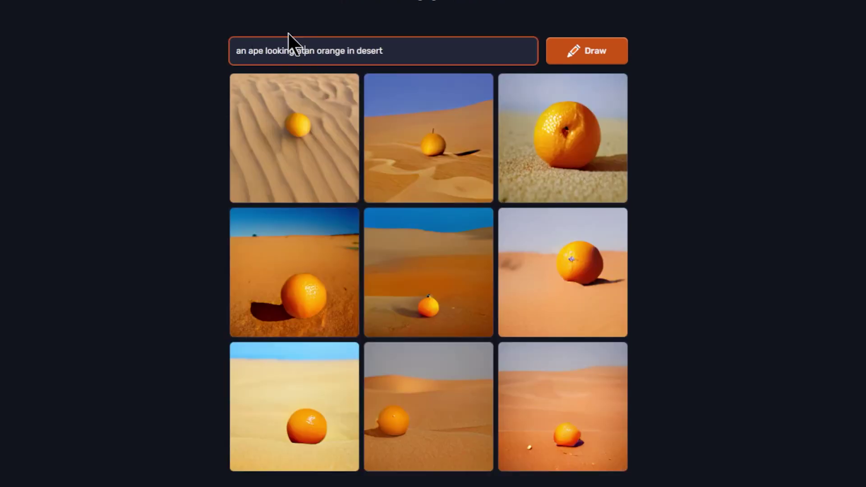
Step: Generate the ape-with-orange images and enlarge three of the nine results in turn
click(590, 57)
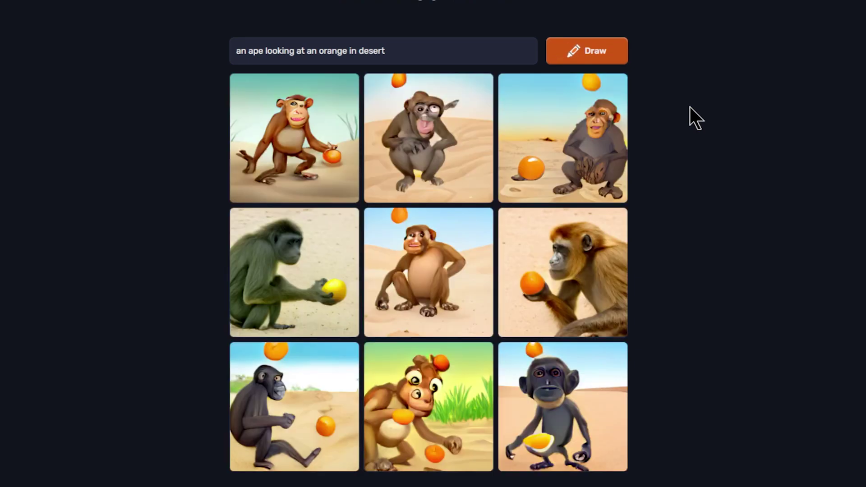
click(551, 272)
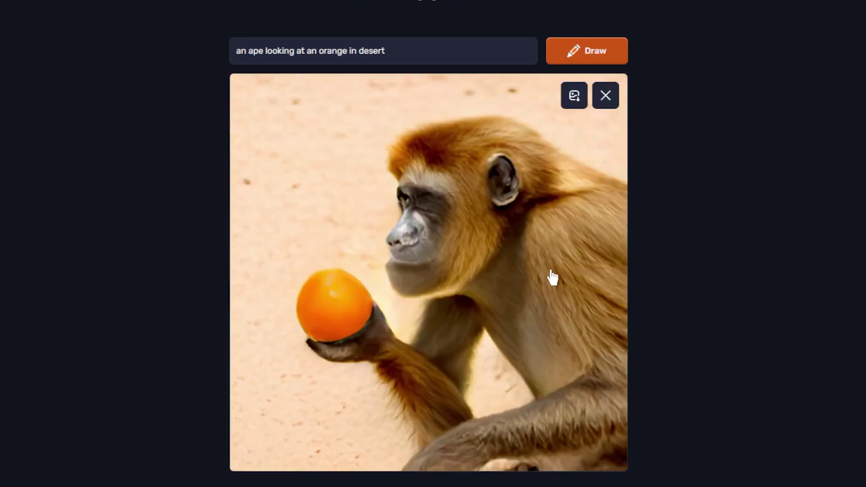
click(602, 103)
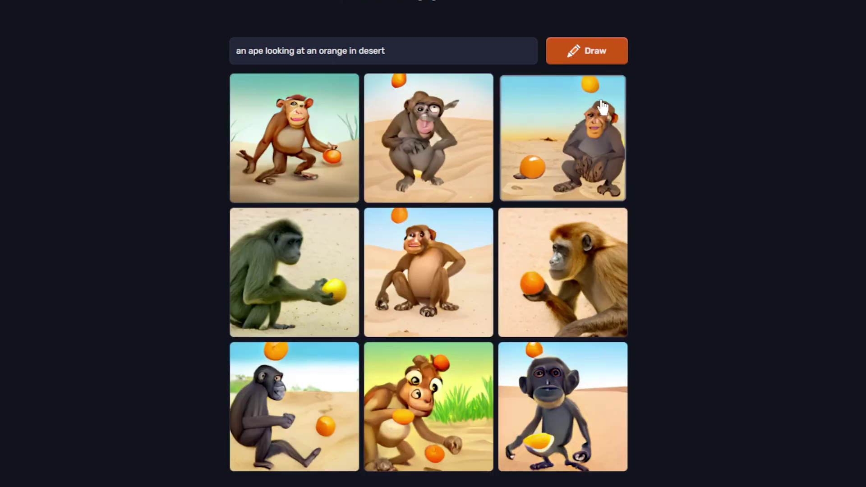
click(253, 306)
click(613, 97)
click(514, 140)
click(602, 103)
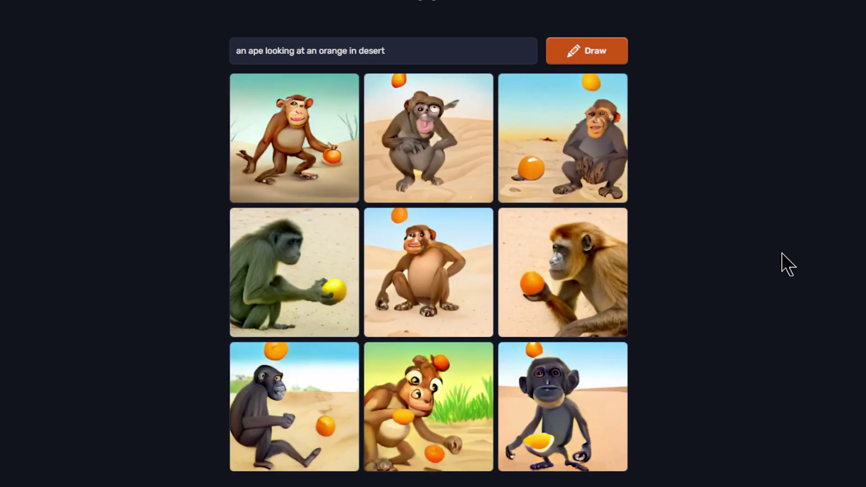